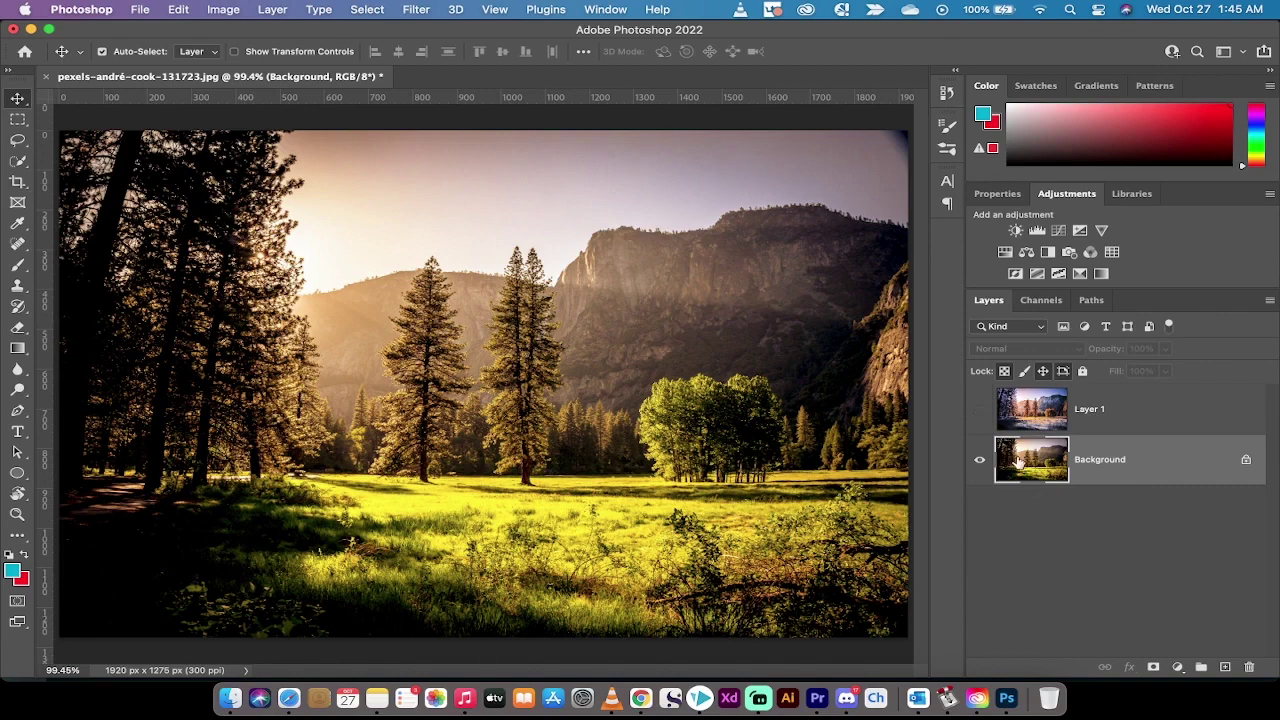
Step: Preview and hide the winter layer, then open Neural Filters with a widened filter panel
left_click(980, 412)
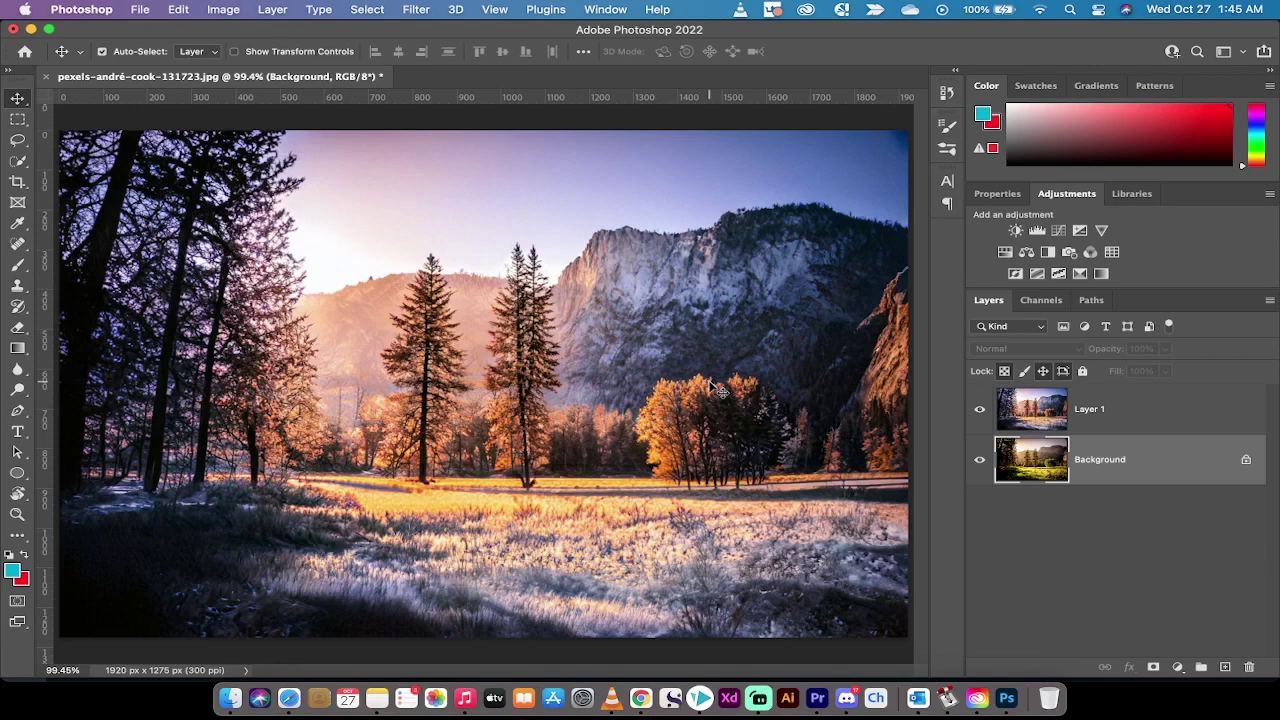
left_click(979, 409)
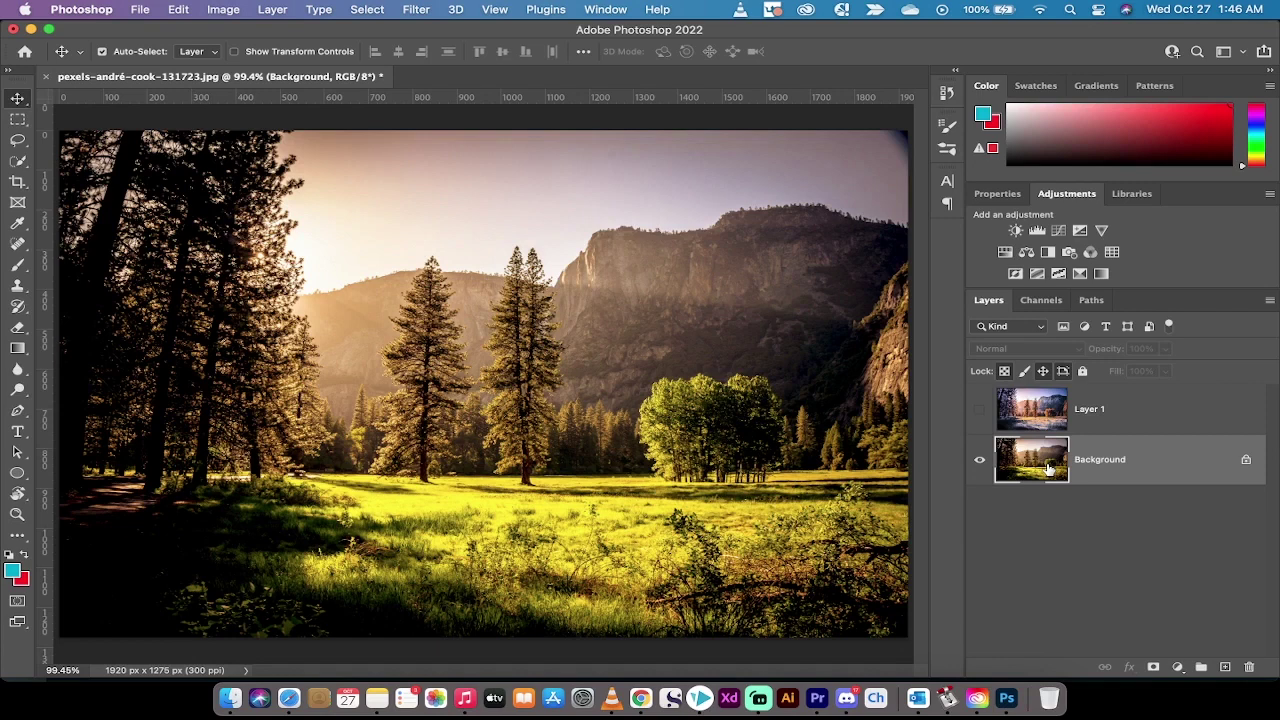
left_click(410, 5)
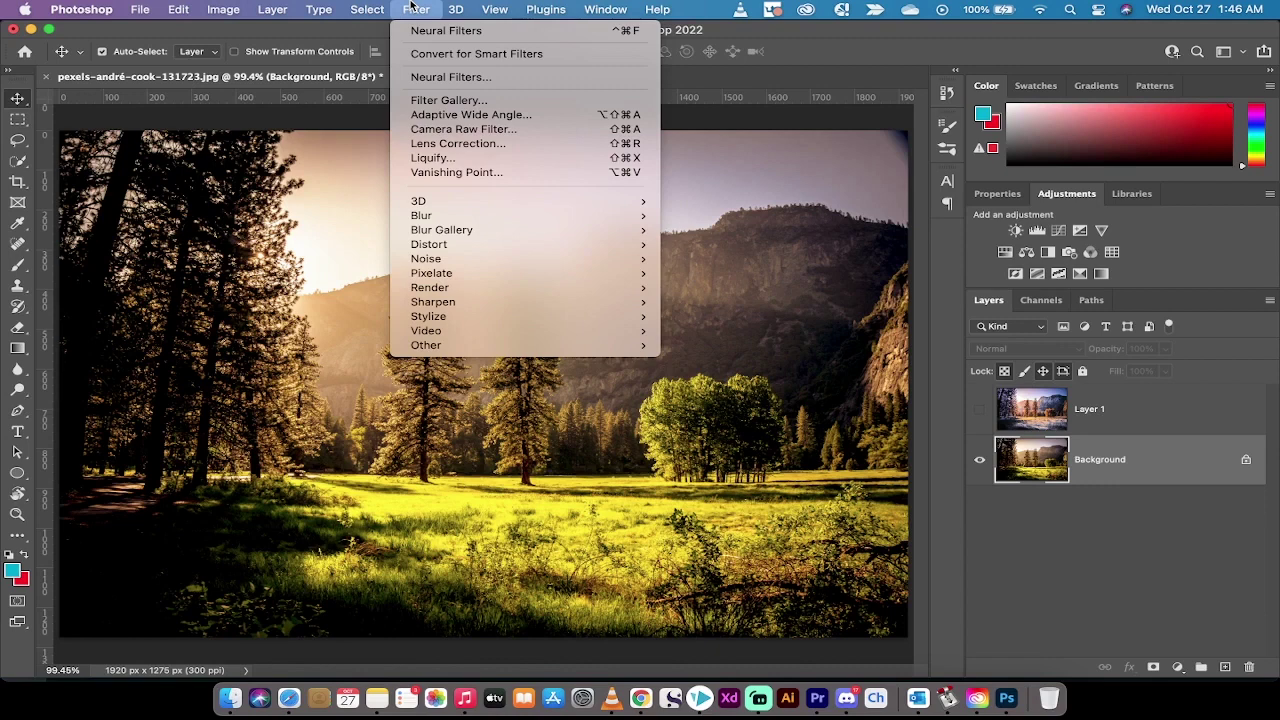
left_click(445, 78)
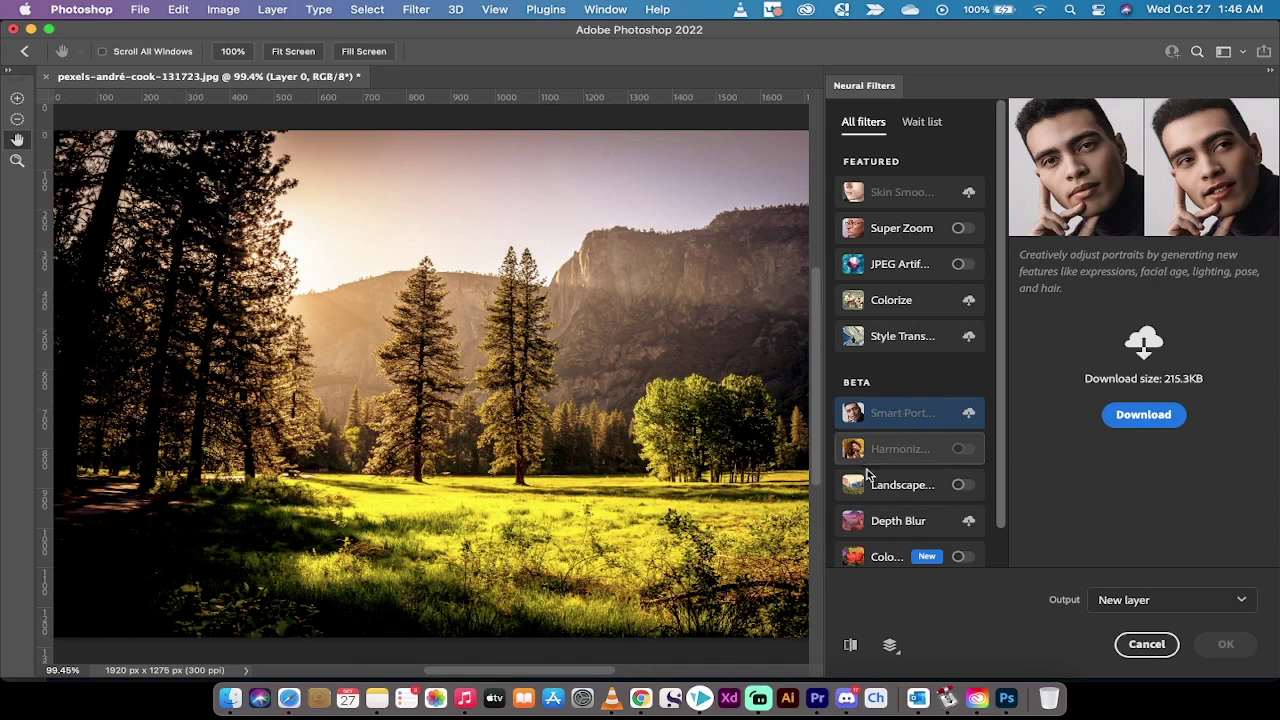
mouse_move(903, 412)
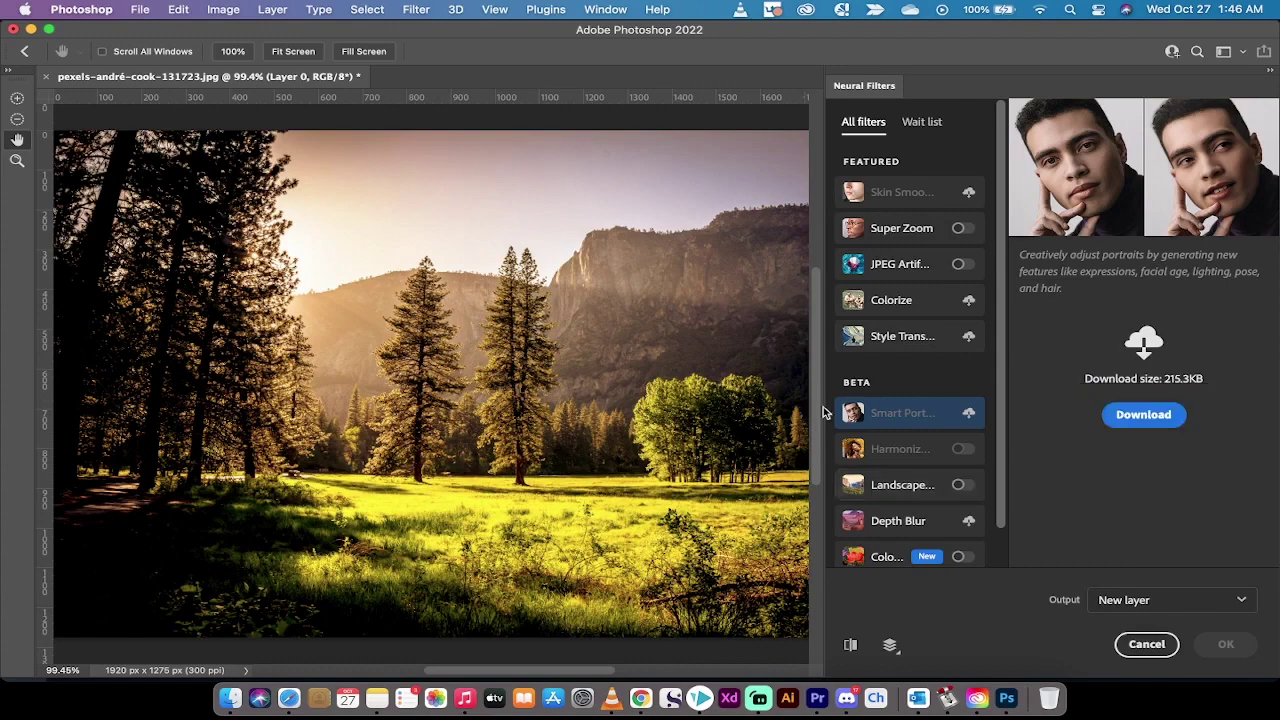
mouse_move(826, 410)
left_mouse_down()
mouse_move(722, 413)
mouse_move(757, 420)
left_mouse_up()
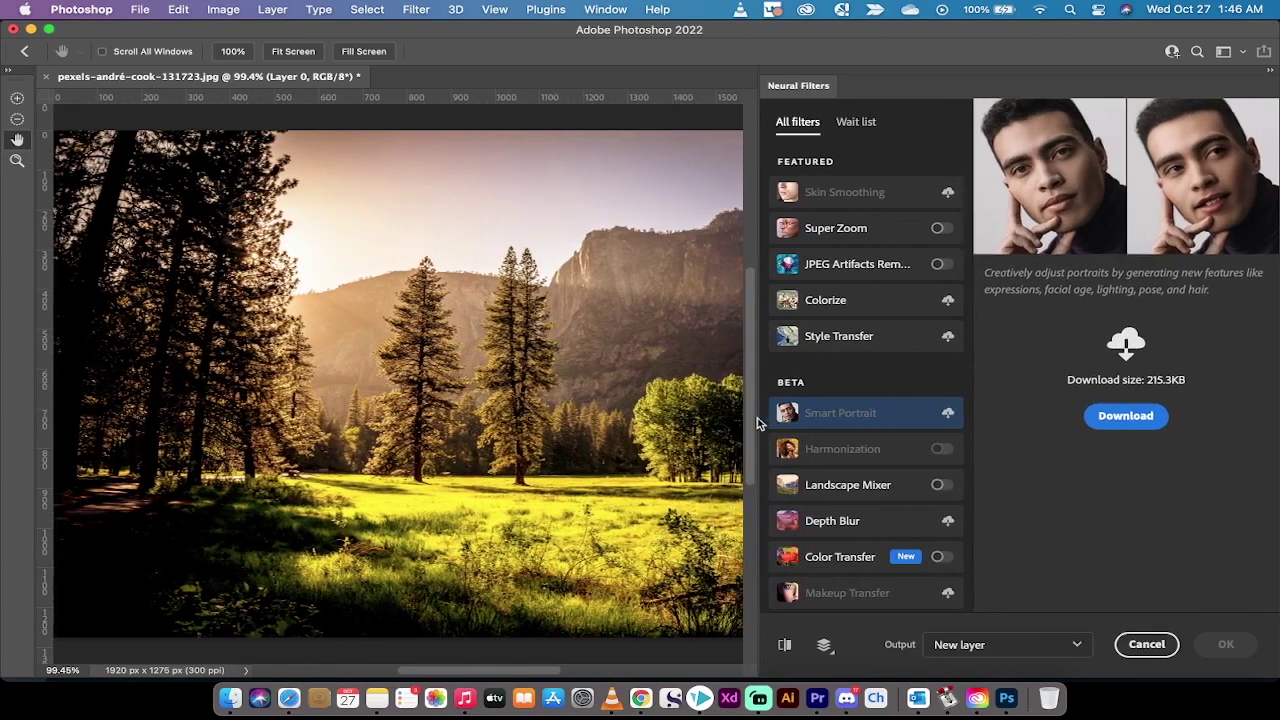
Step: Enable Landscape Mixer and drag its Winter slider up to 92
left_click(859, 490)
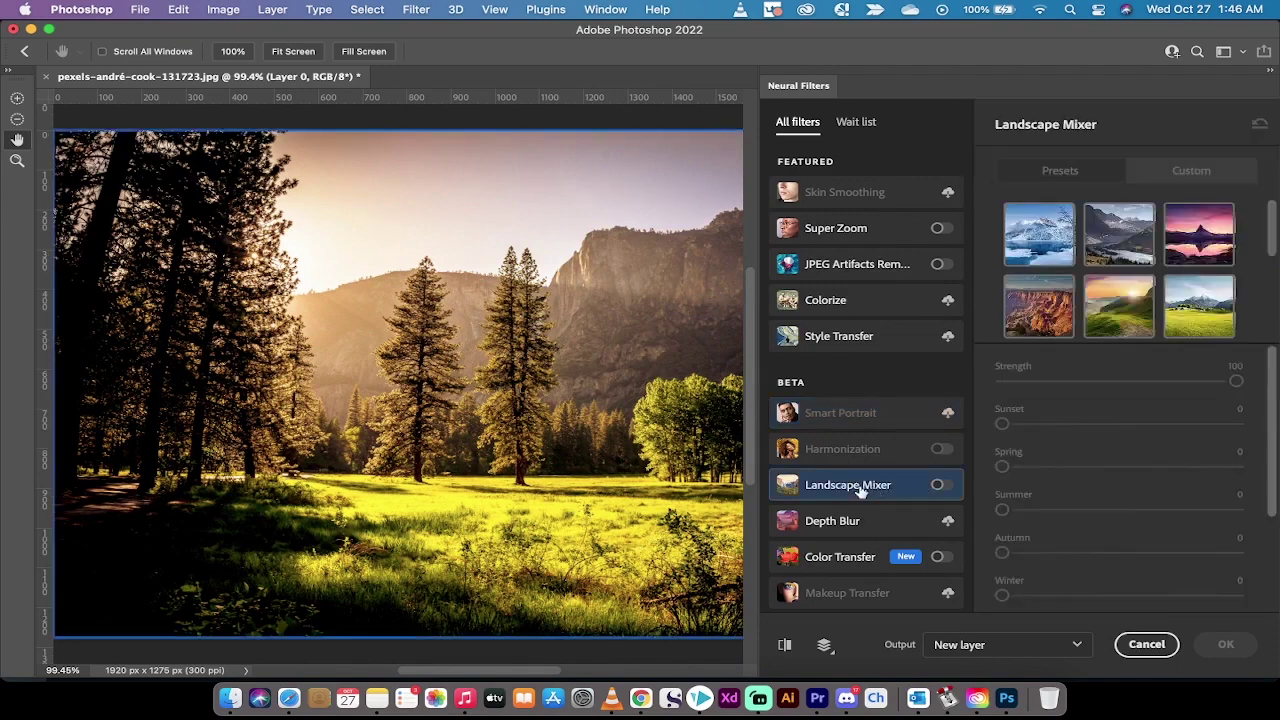
left_click(939, 486)
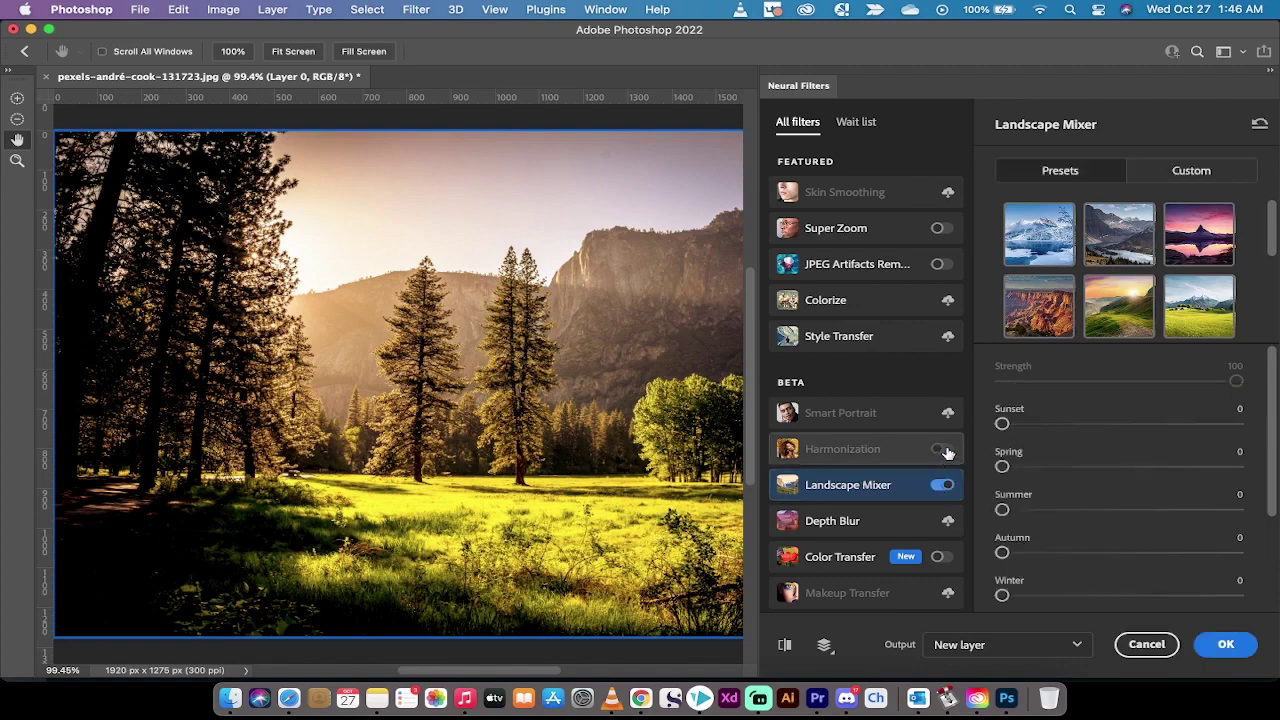
scroll(983, 407, "down", 5)
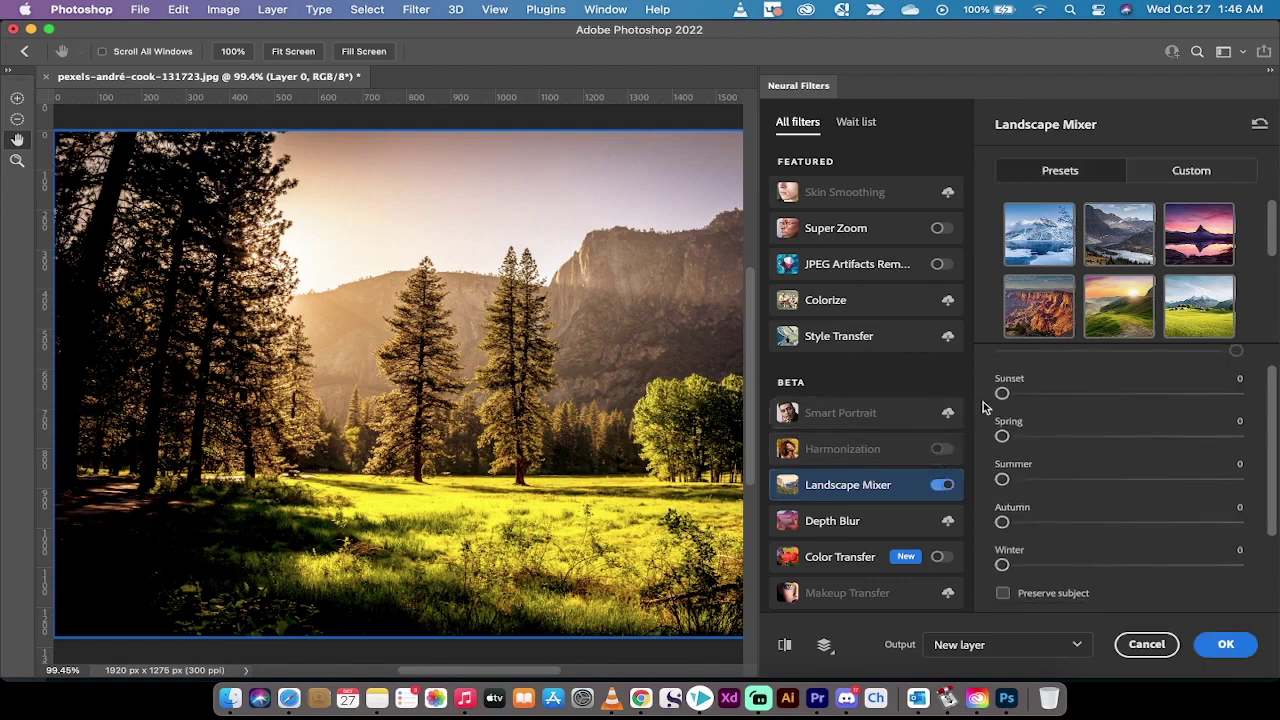
scroll(983, 407, "up", 2)
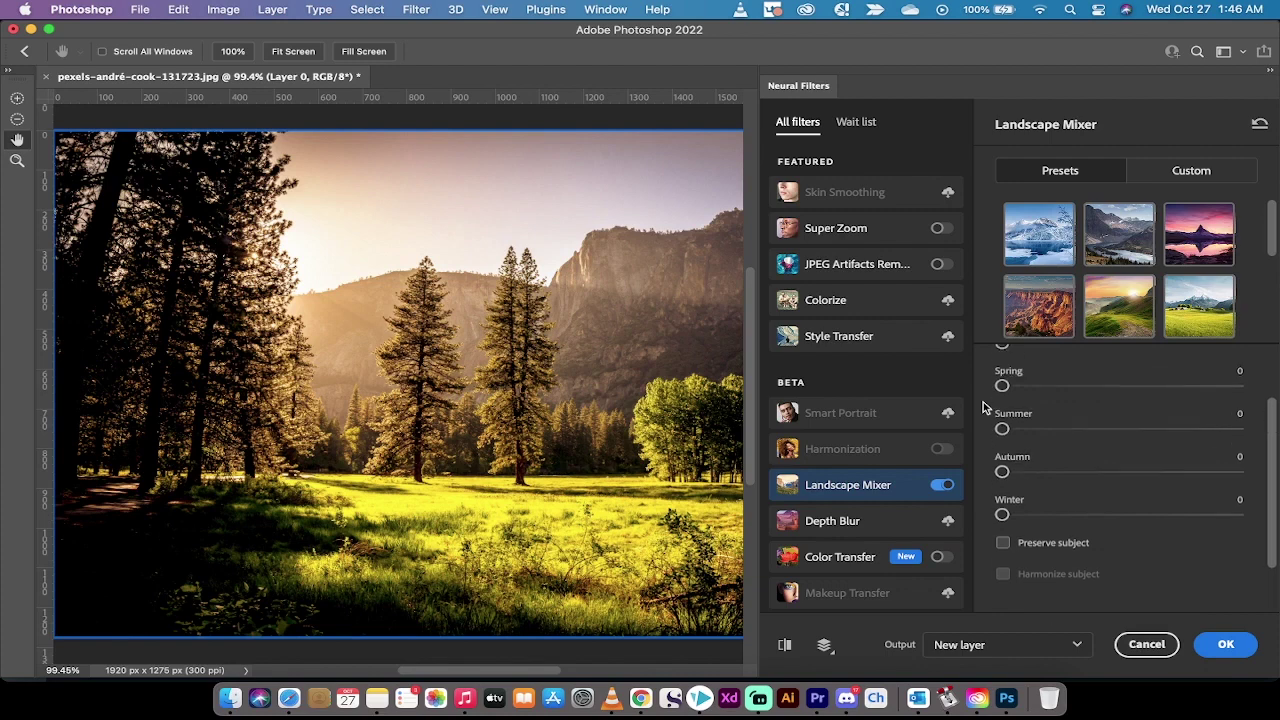
scroll(983, 407, "up", 3)
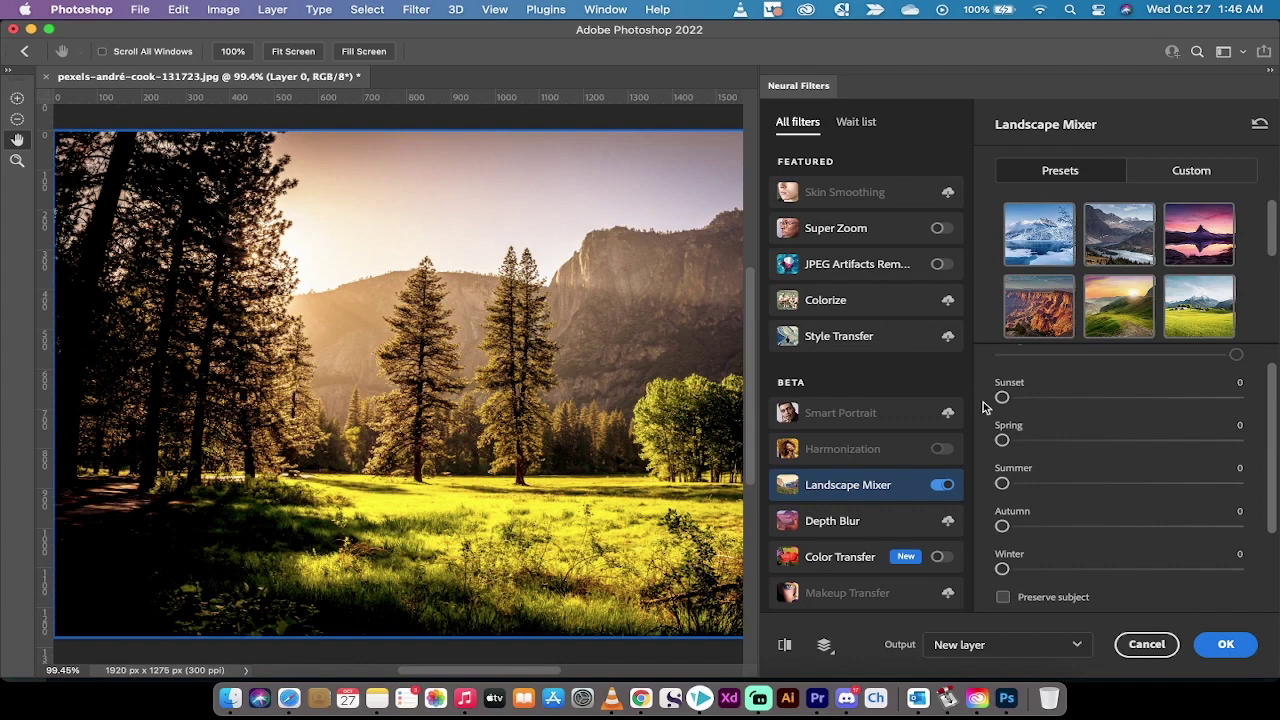
scroll(983, 407, "down", 1)
scroll(983, 407, "down", 2)
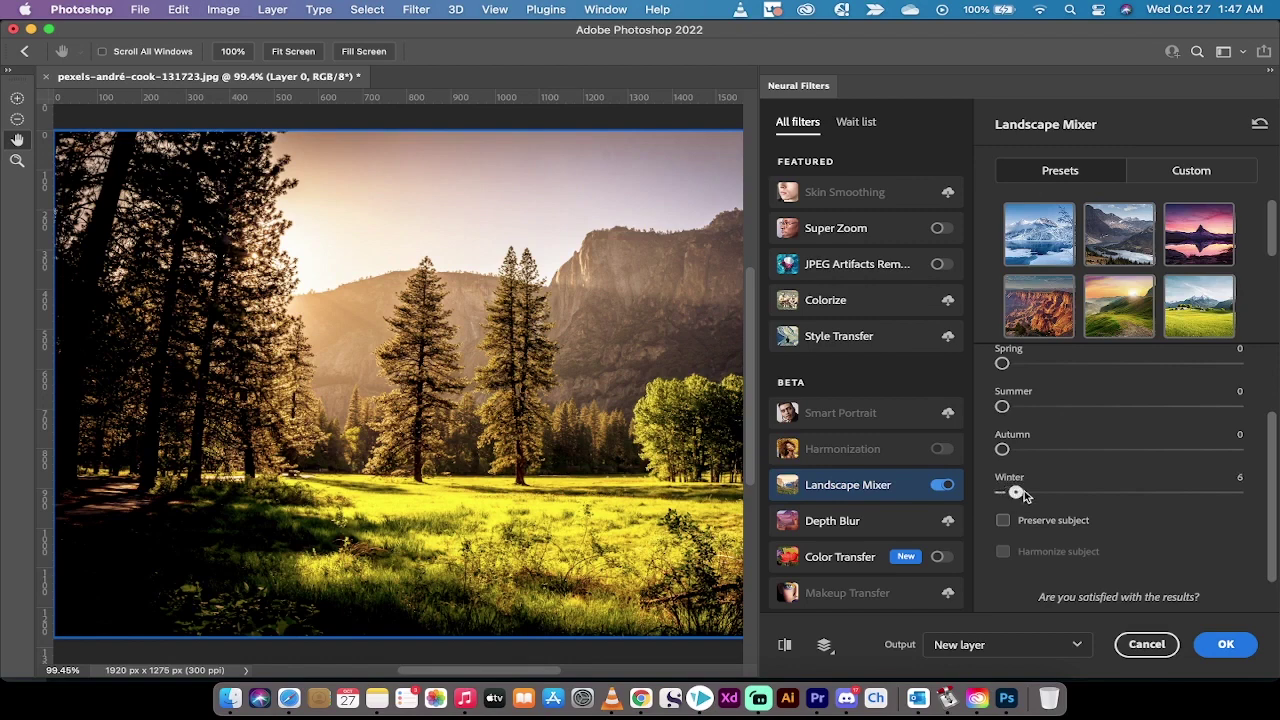
left_click_drag(1002, 494, 1219, 492)
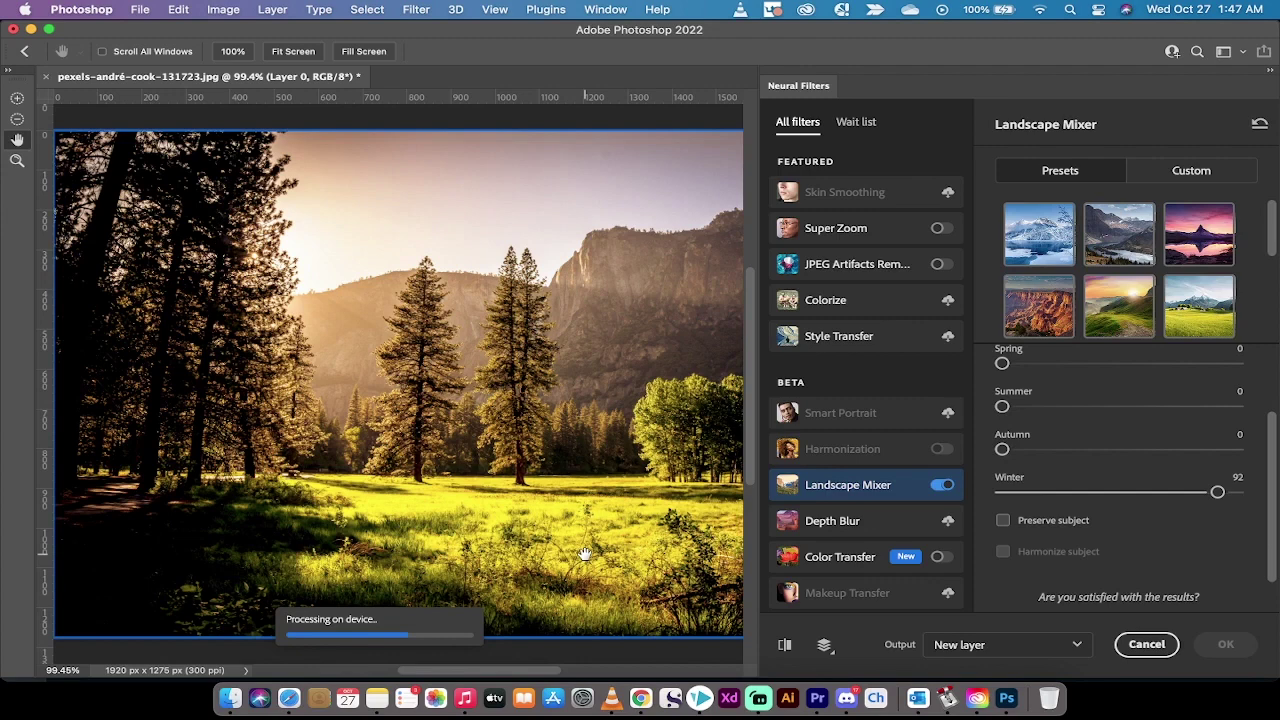
Step: Cancel Neural Filters, then briefly show and re-hide the frosty Layer 1
left_click(1150, 646)
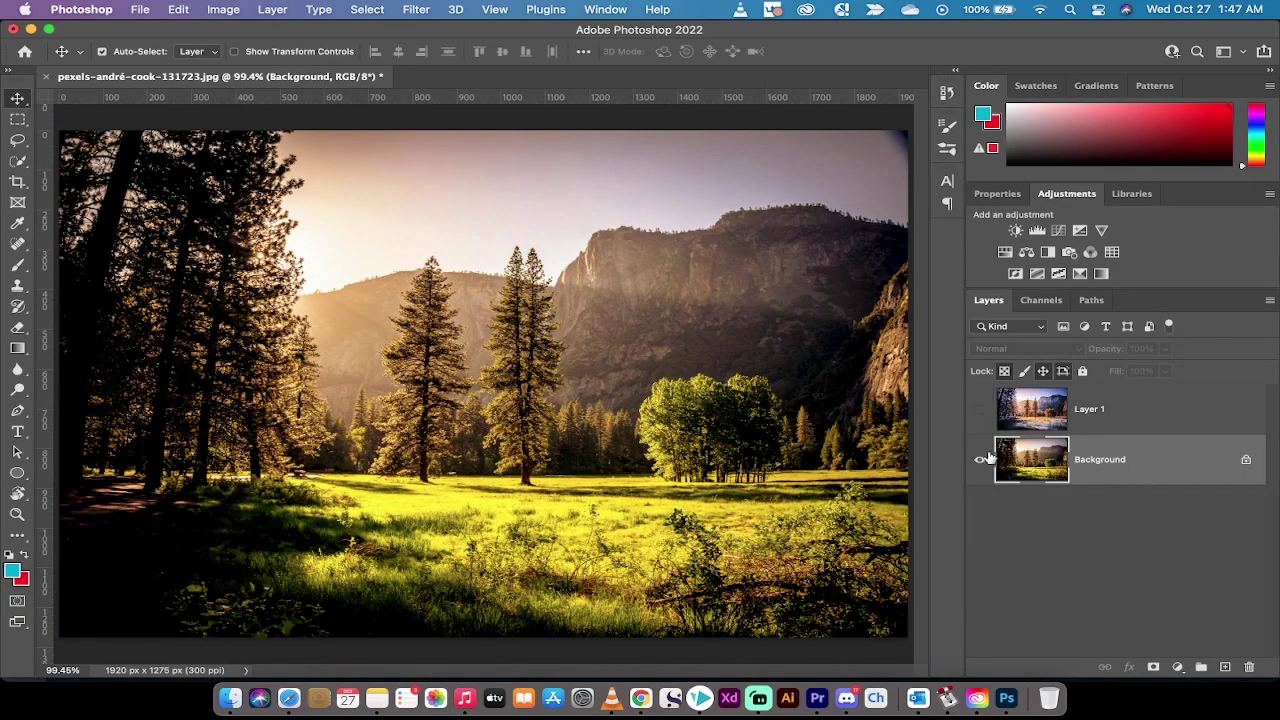
left_click(981, 411)
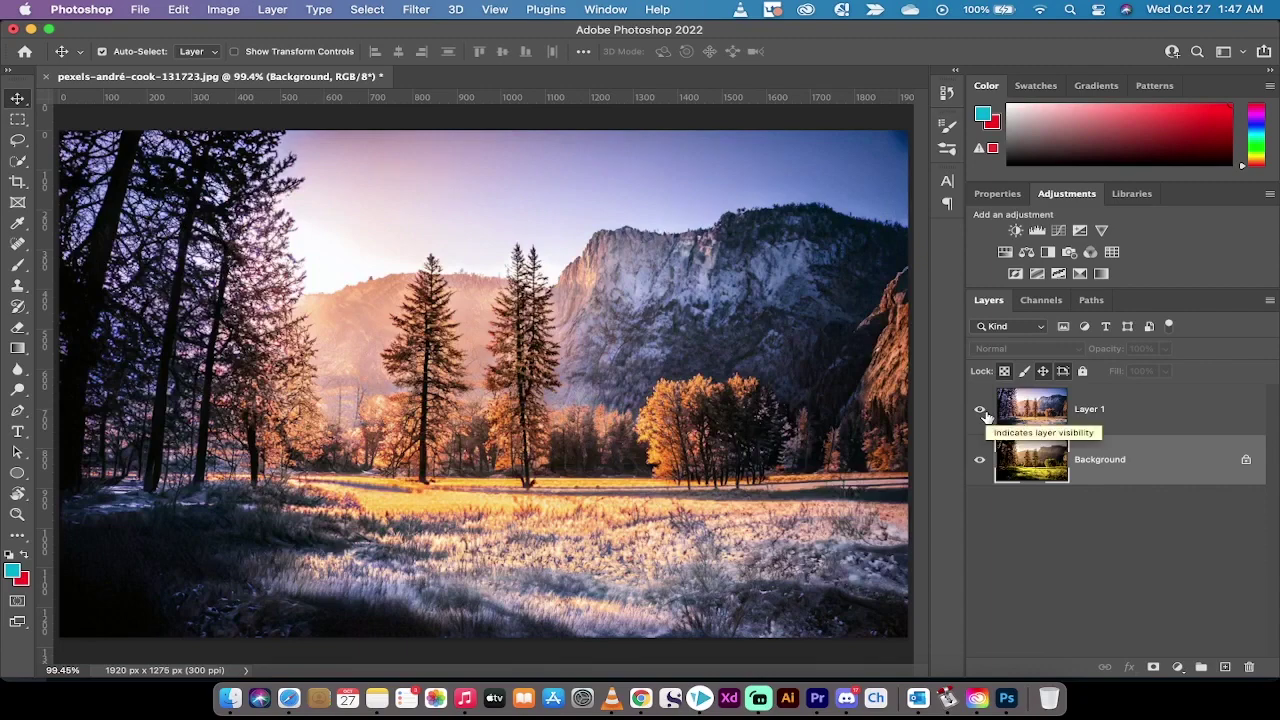
left_click(981, 411)
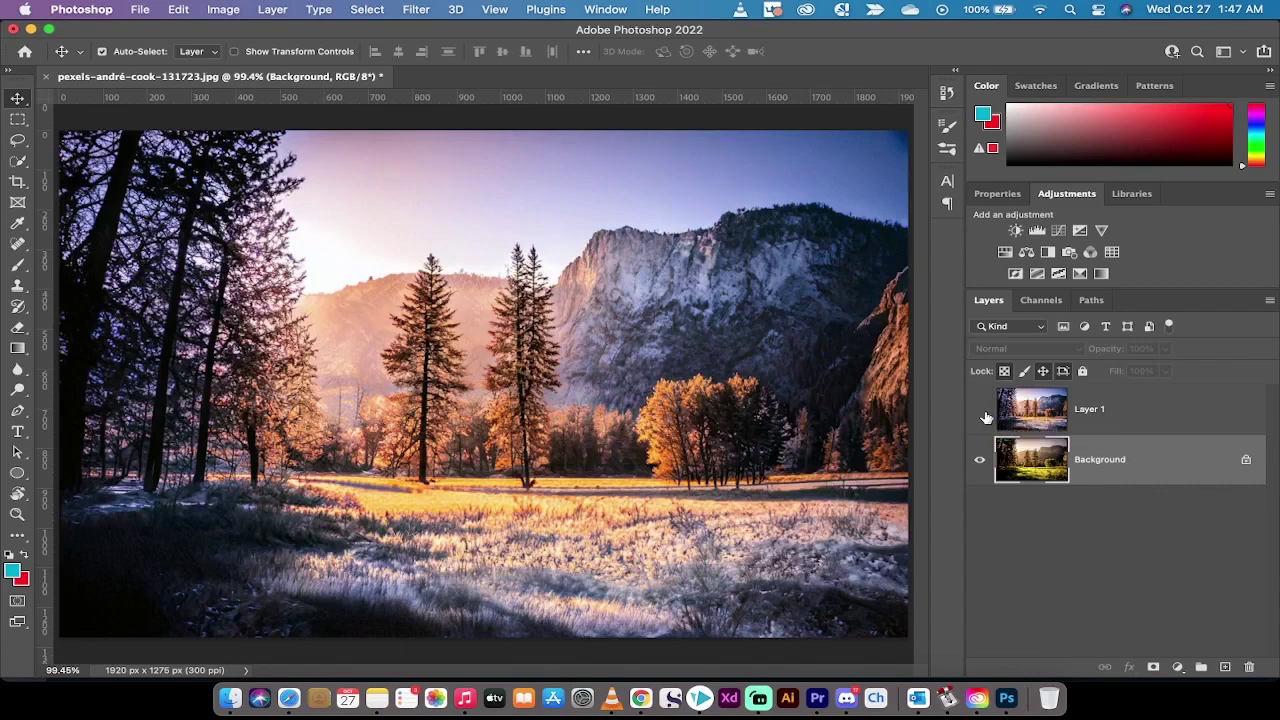
left_click(546, 9)
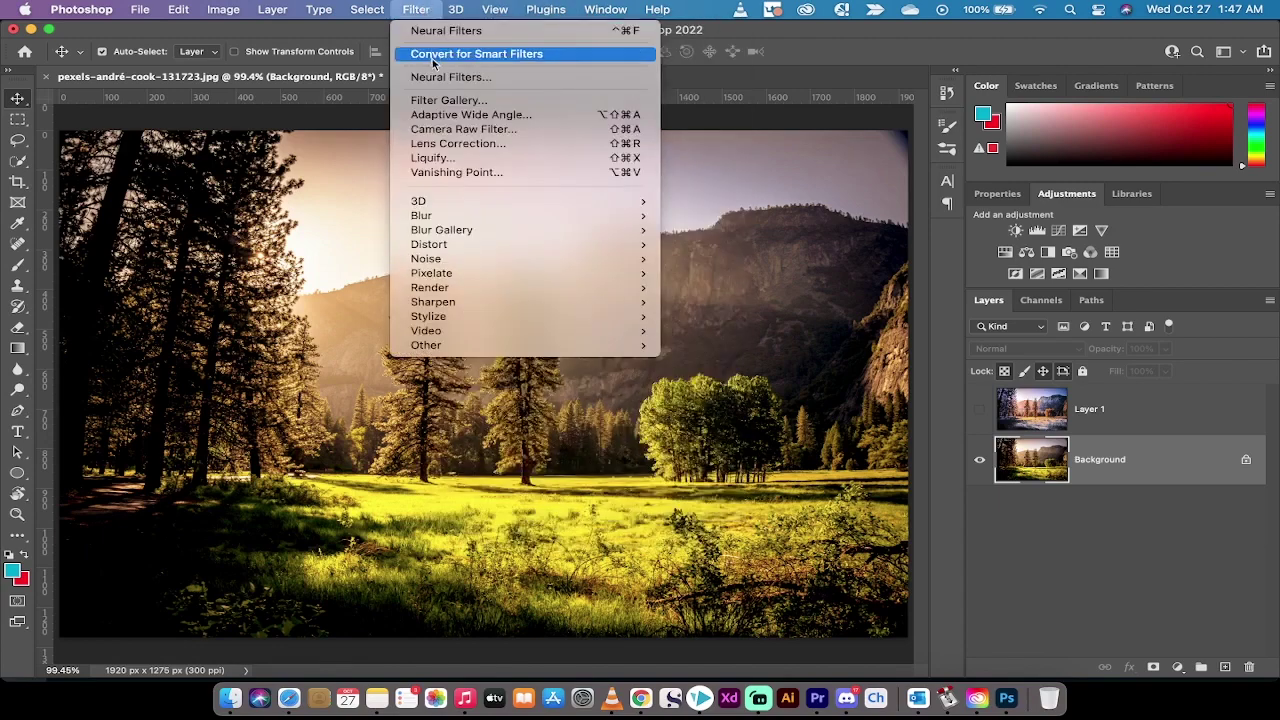
Step: Reopen Neural Filters, enable Landscape Mixer and pick a purple-sunset preset thumbnail
left_click(455, 77)
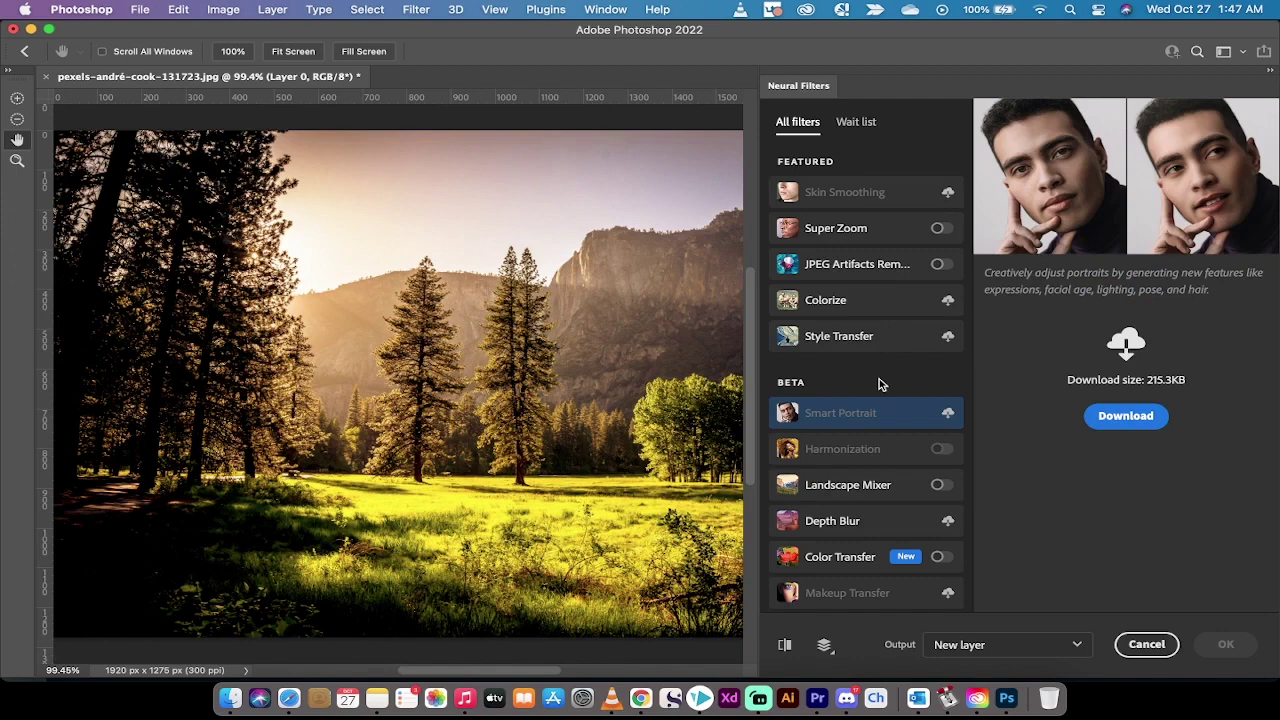
left_click(938, 485)
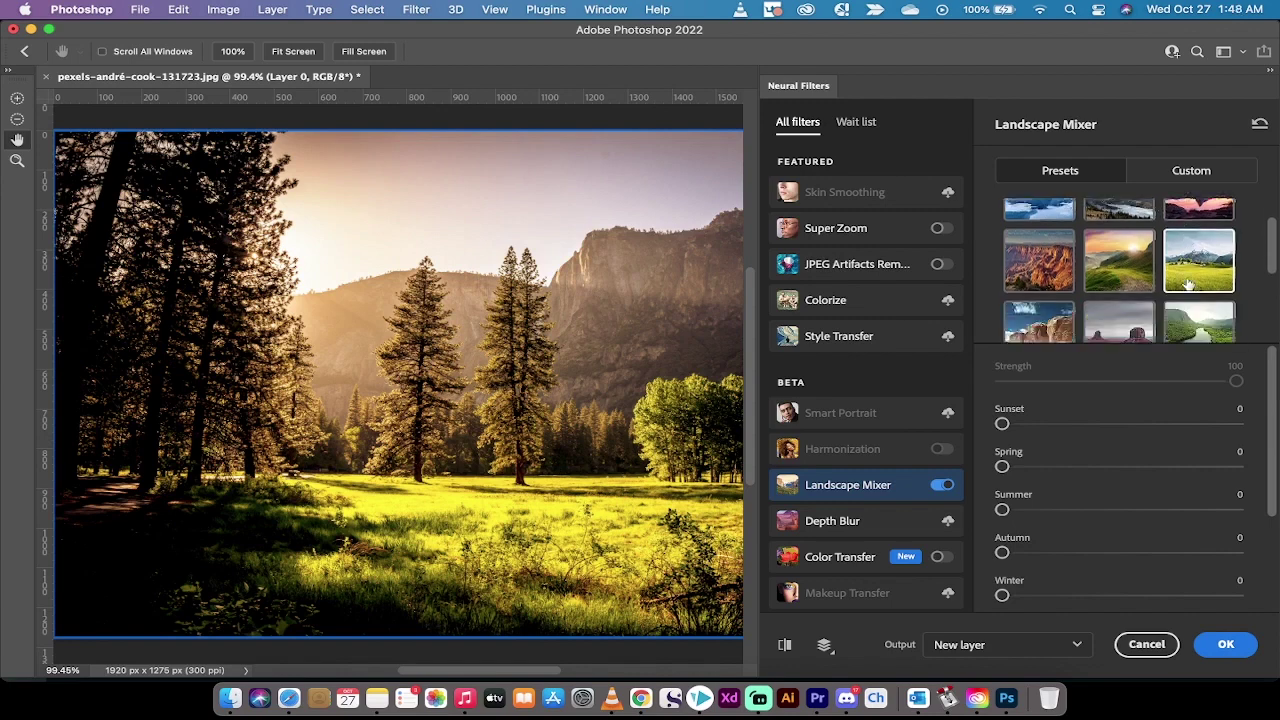
left_click(1196, 250)
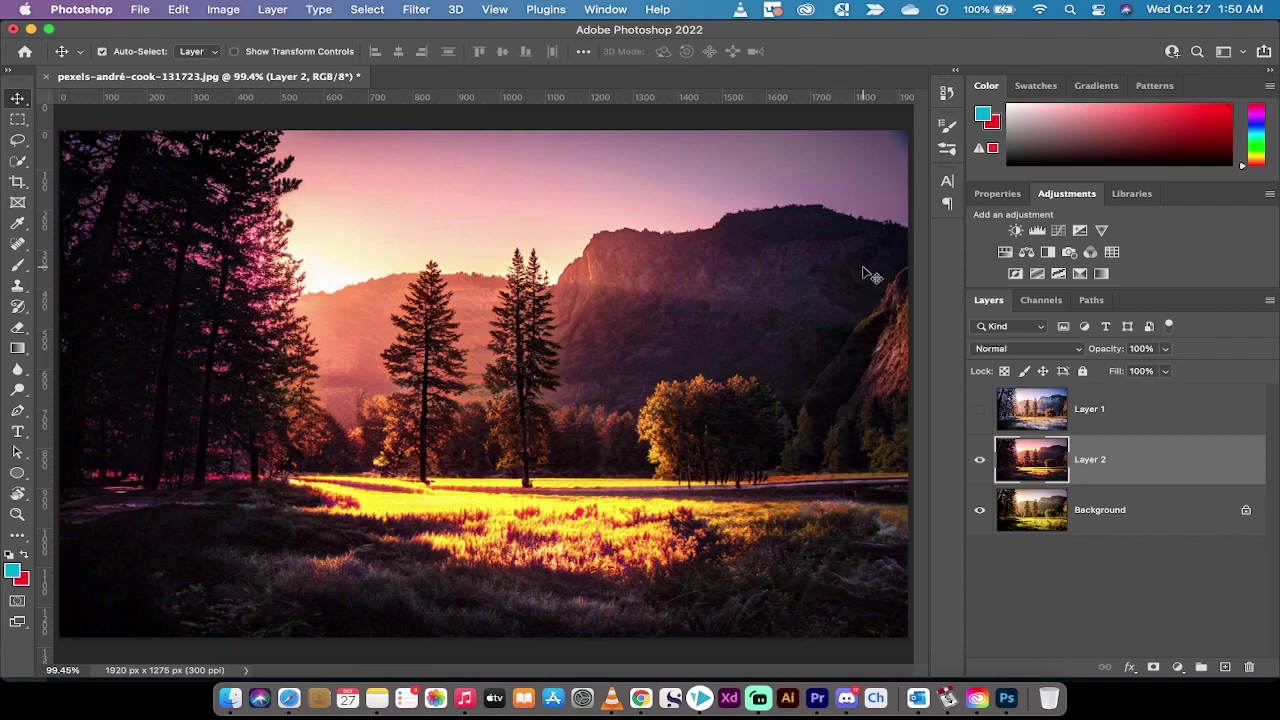
left_click(980, 461)
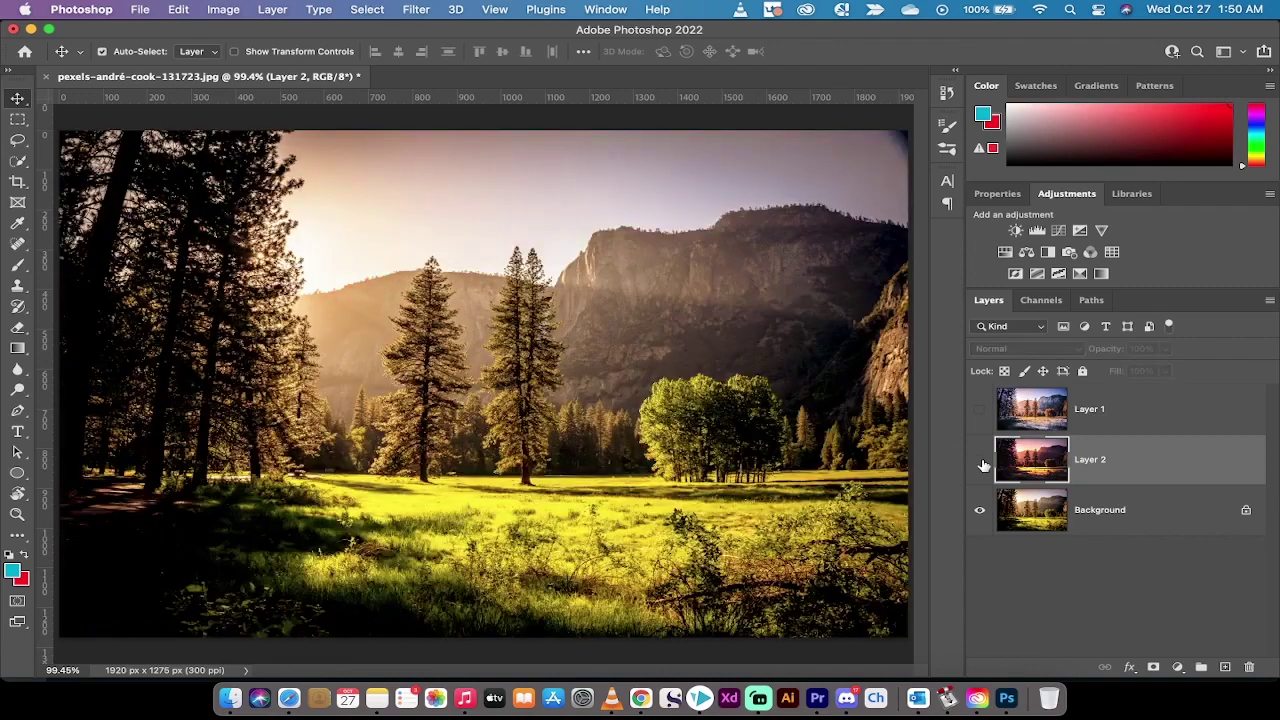
left_click(980, 461)
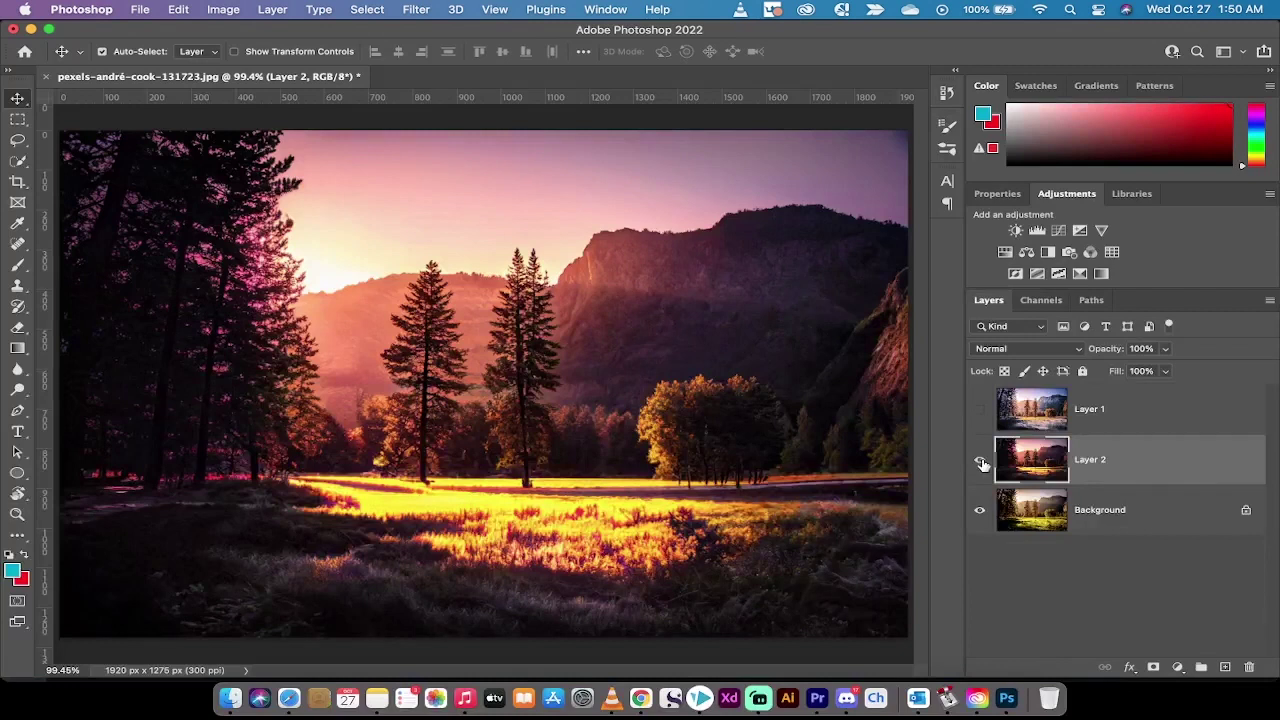